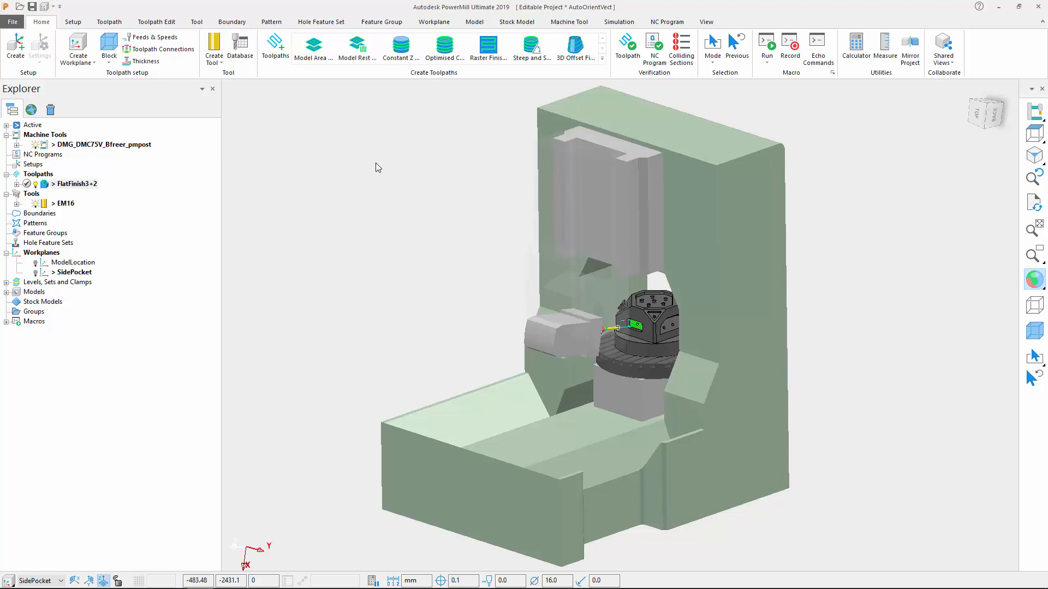
Step: Start a new 3D Offset Finishing toolpath and open its machine axis control settings
left_click(276, 52)
double_click(199, 106)
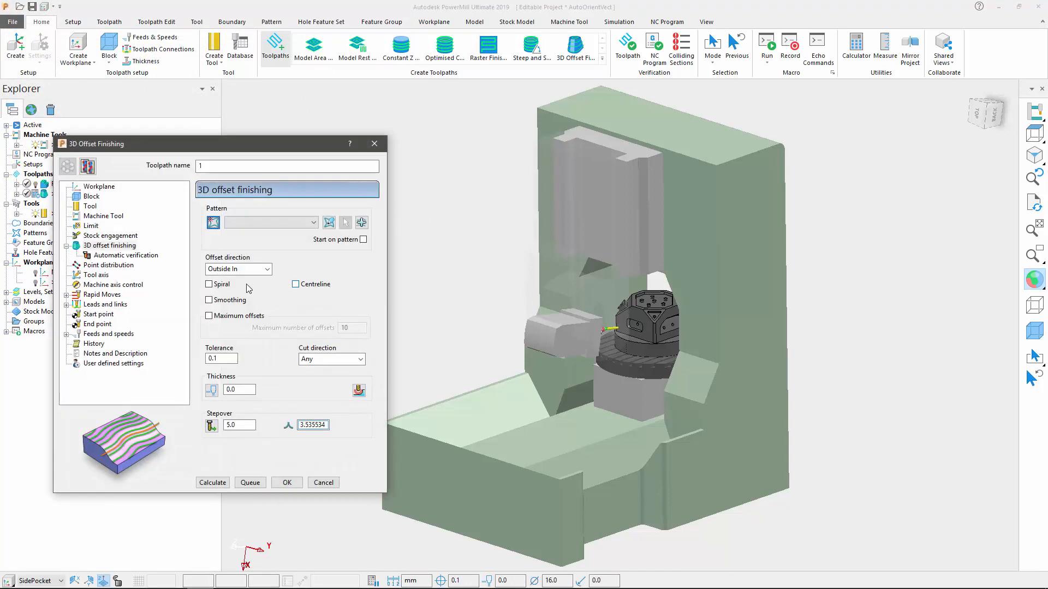
left_click(124, 285)
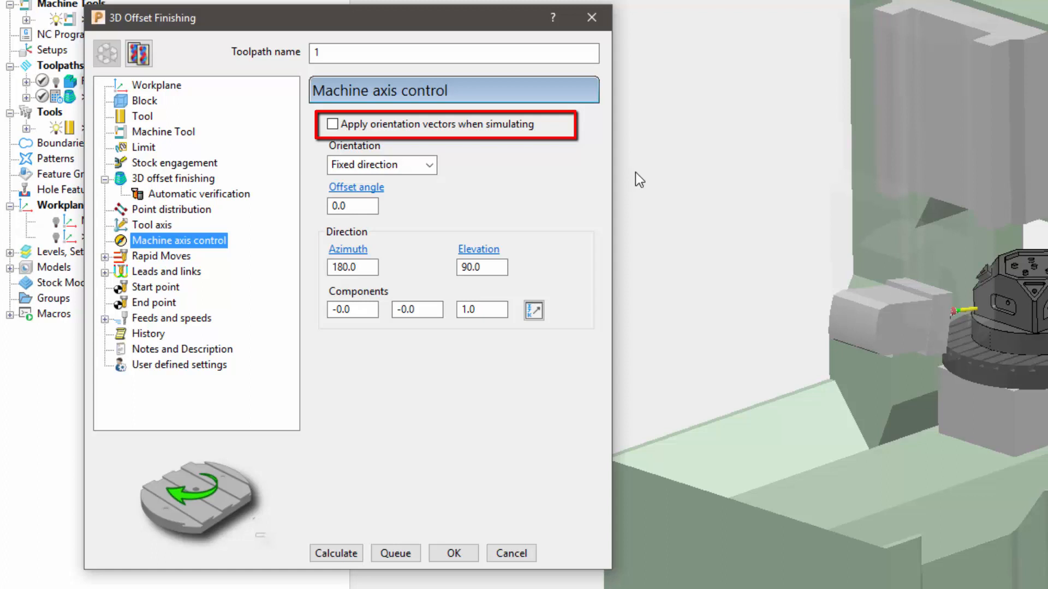
Step: Enable applying orientation vectors when simulating and try the Free and Fixed direction suggested orientations
left_click(498, 130)
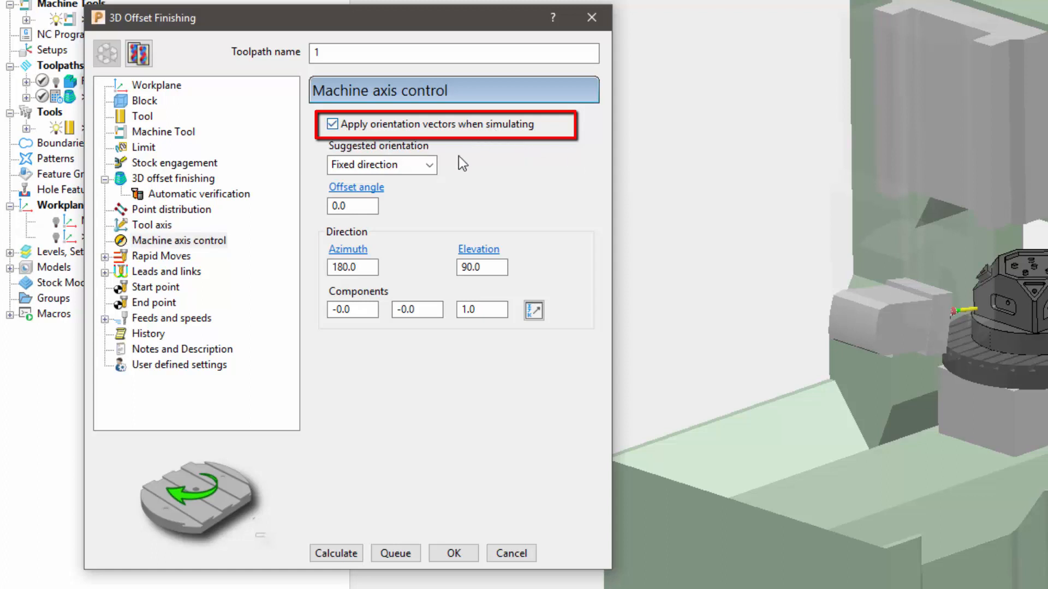
left_click(433, 168)
left_click(423, 179)
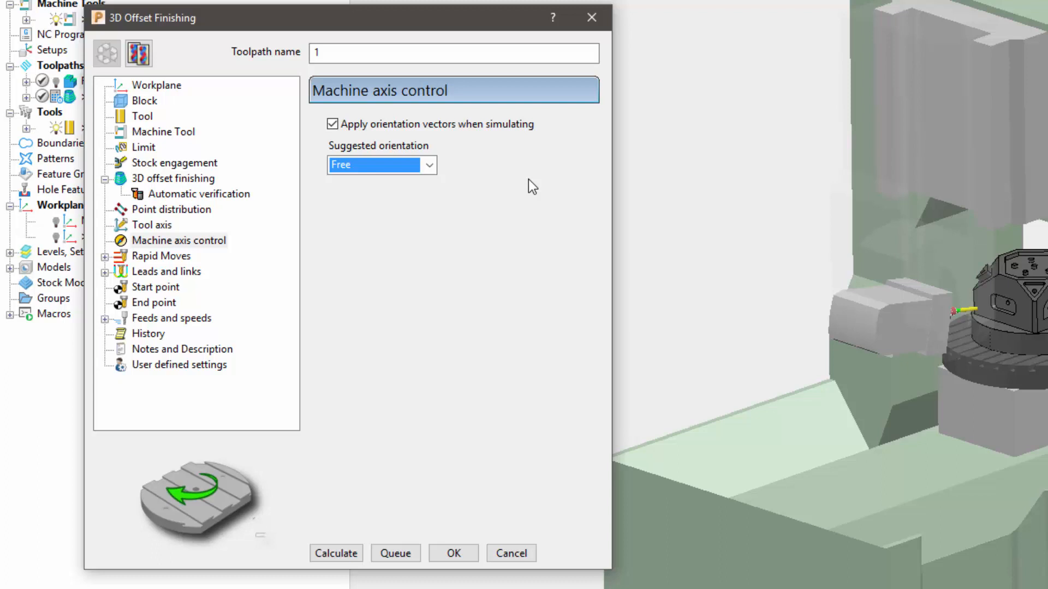
left_click(429, 165)
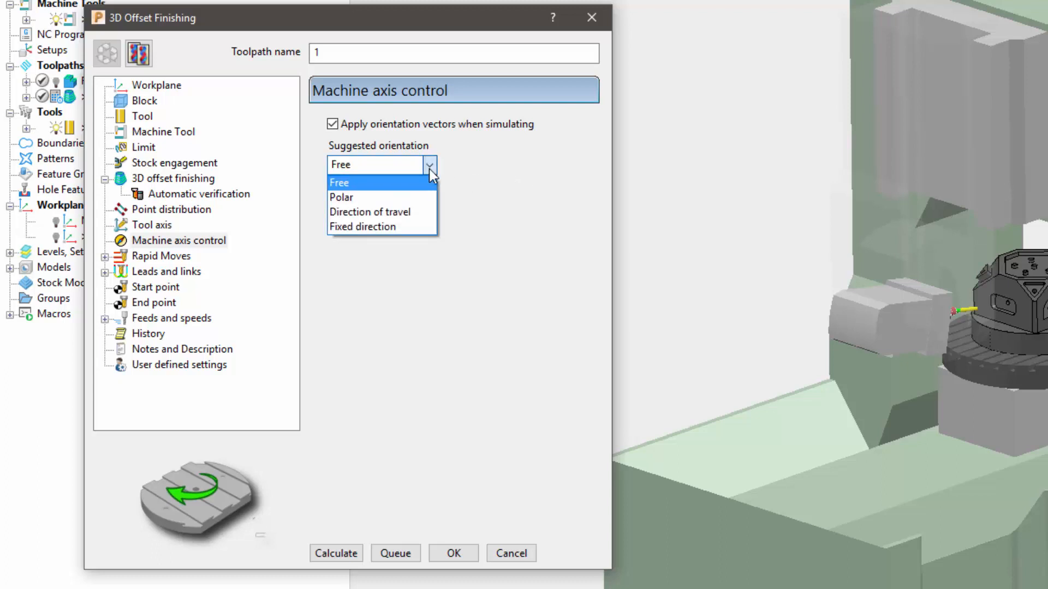
left_click(420, 226)
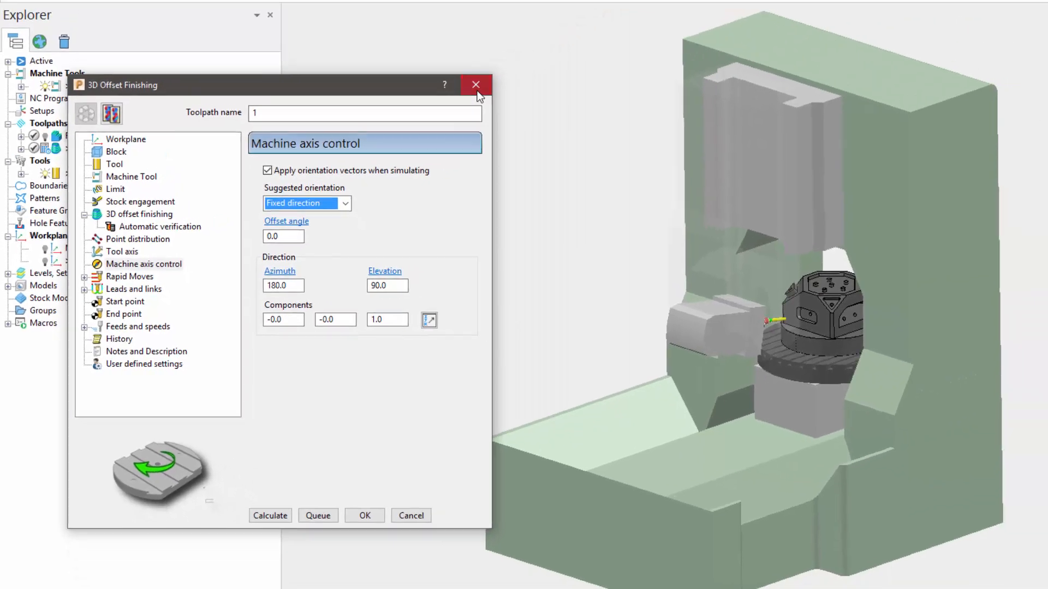
Step: Close the 3D Offset Finishing settings and delete toolpath 1
left_click(591, 18)
left_click(52, 195)
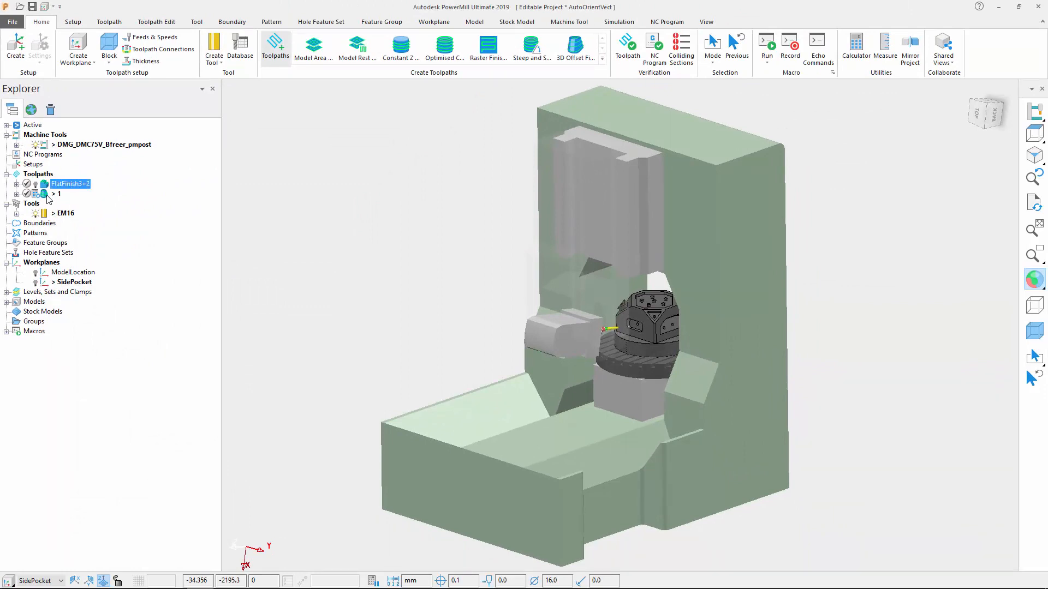
key("Delete")
left_click(267, 198)
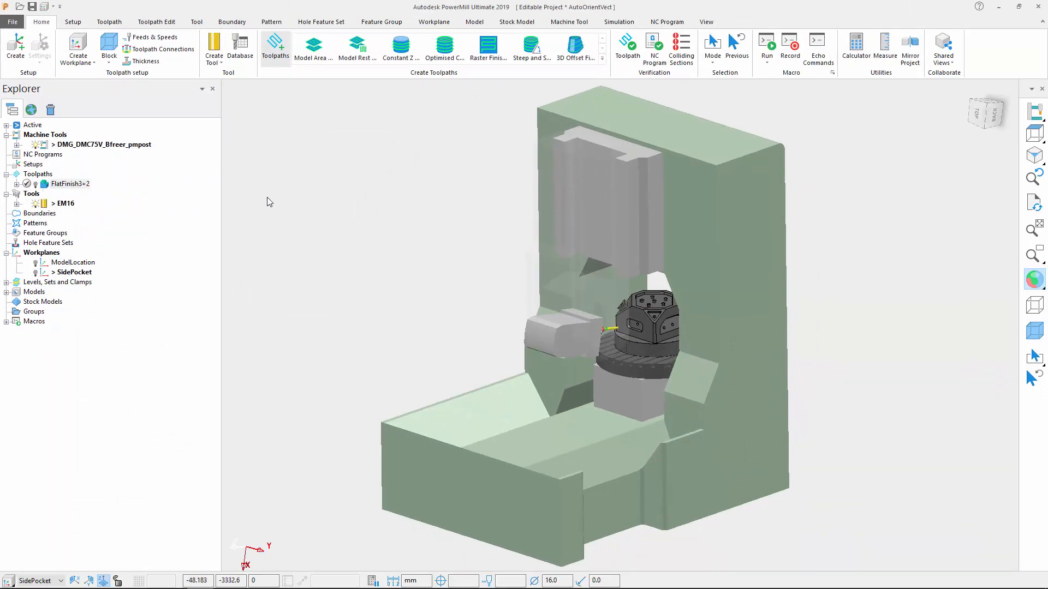
Step: Activate the FlatFinish3+2 toolpath and inspect its machine position with Dynamic Machine Control, leaving without accepting
double_click(60, 184)
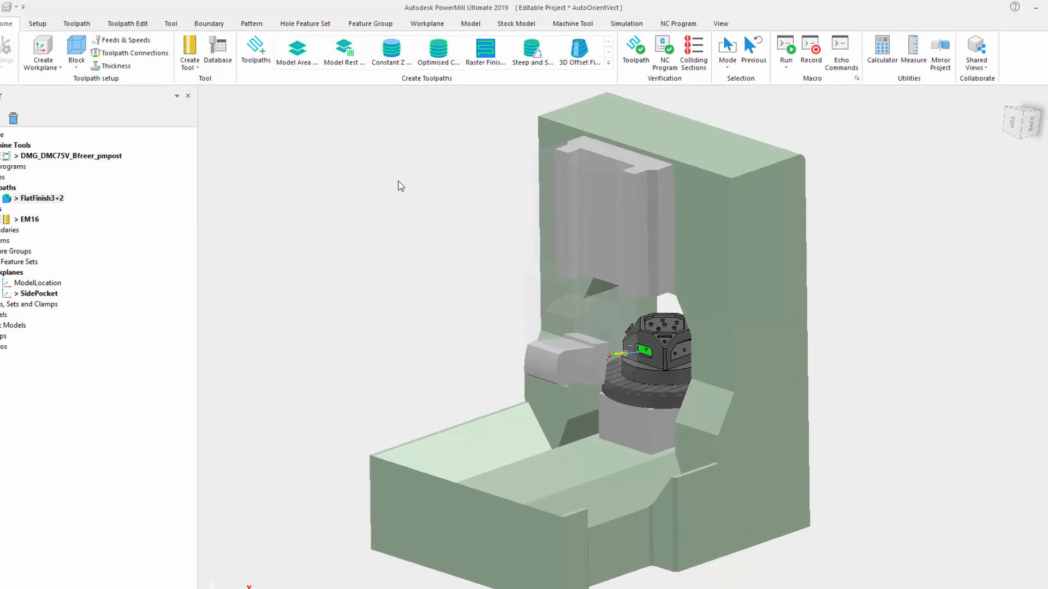
left_click(595, 36)
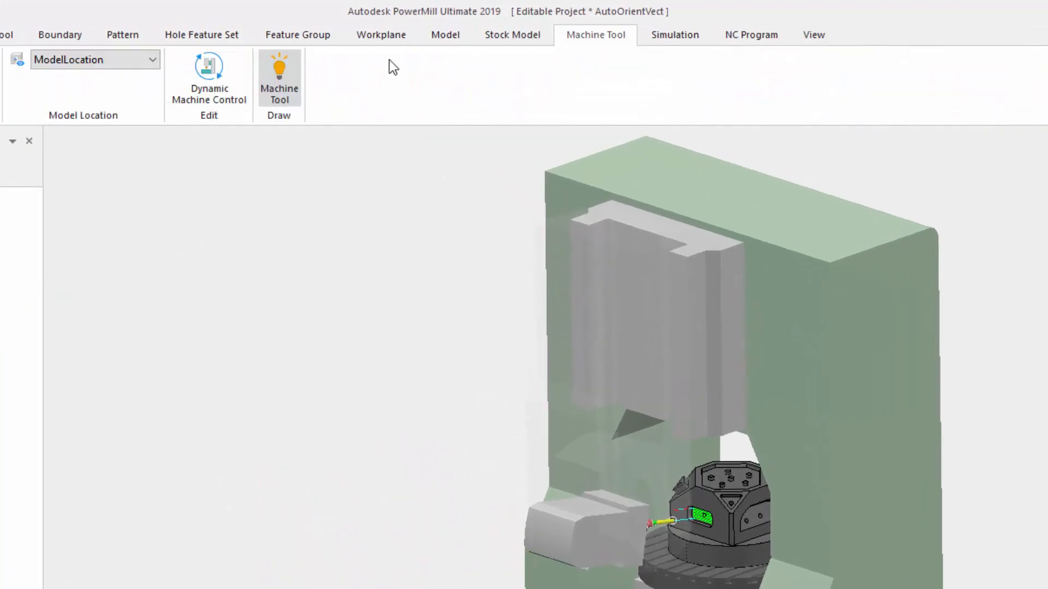
left_click(234, 87)
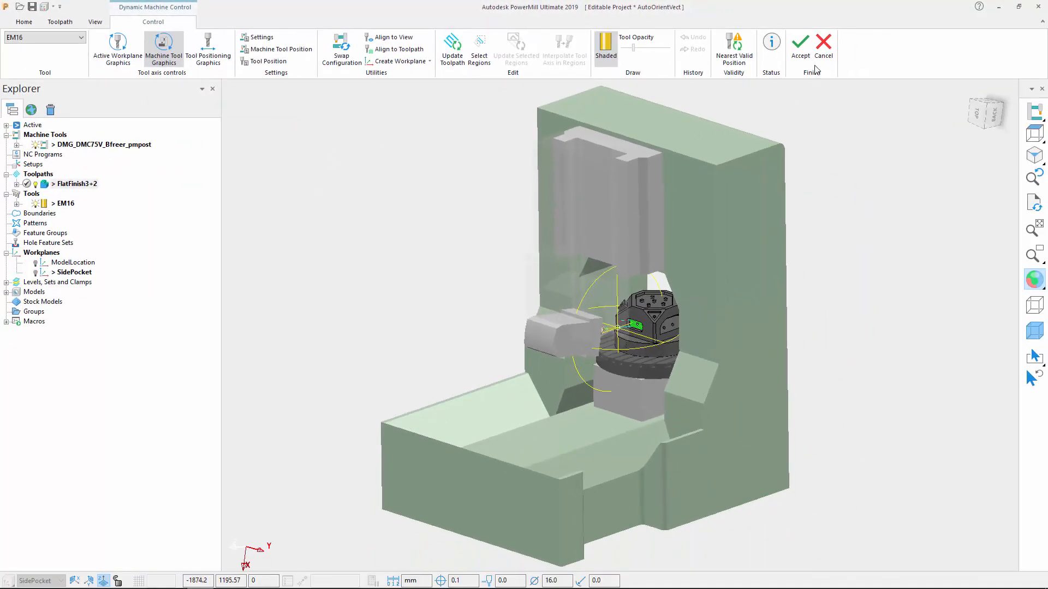
left_click(823, 49)
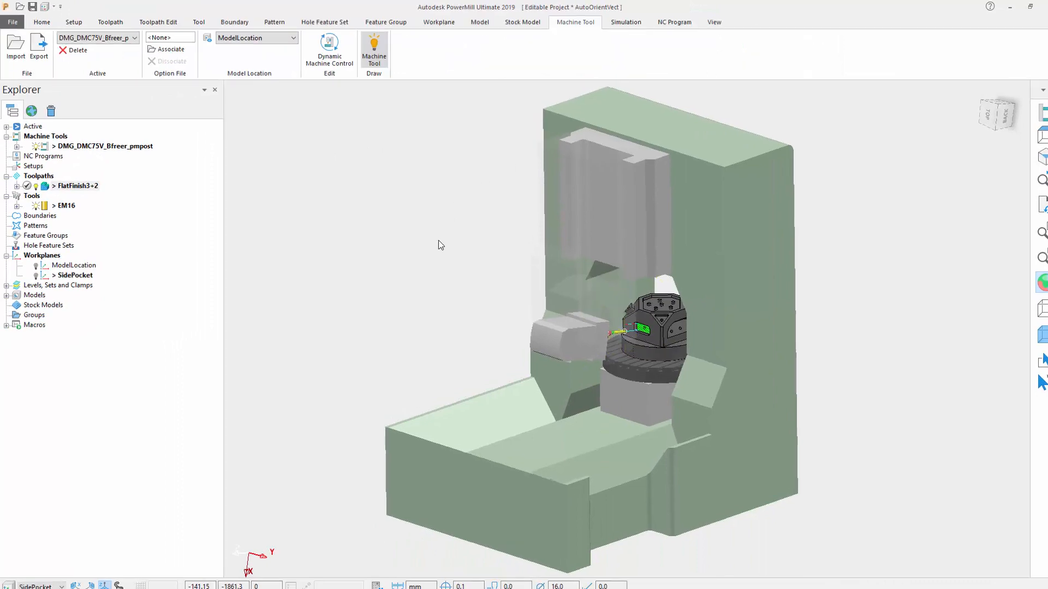
left_click(61, 35)
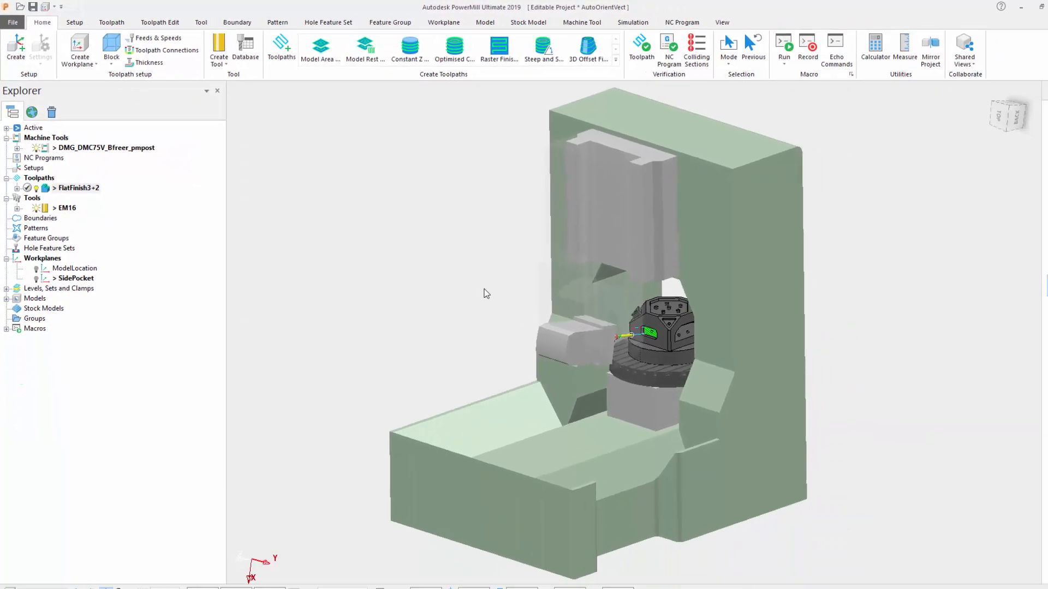
Step: Examine the machine axis control settings of the FlatFinish3+2 toolpath
right_click(72, 188)
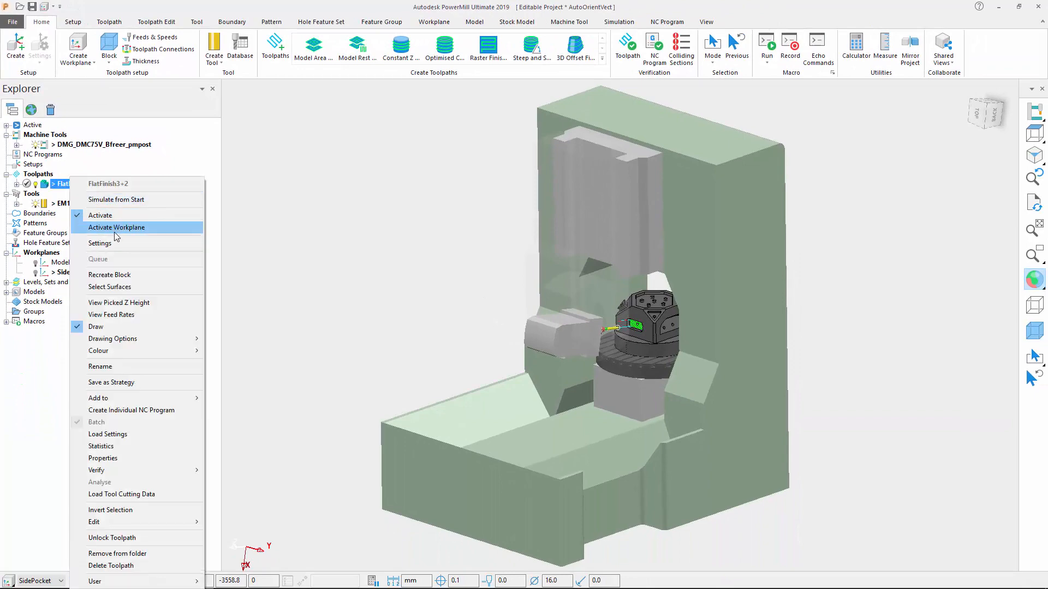
left_click(119, 248)
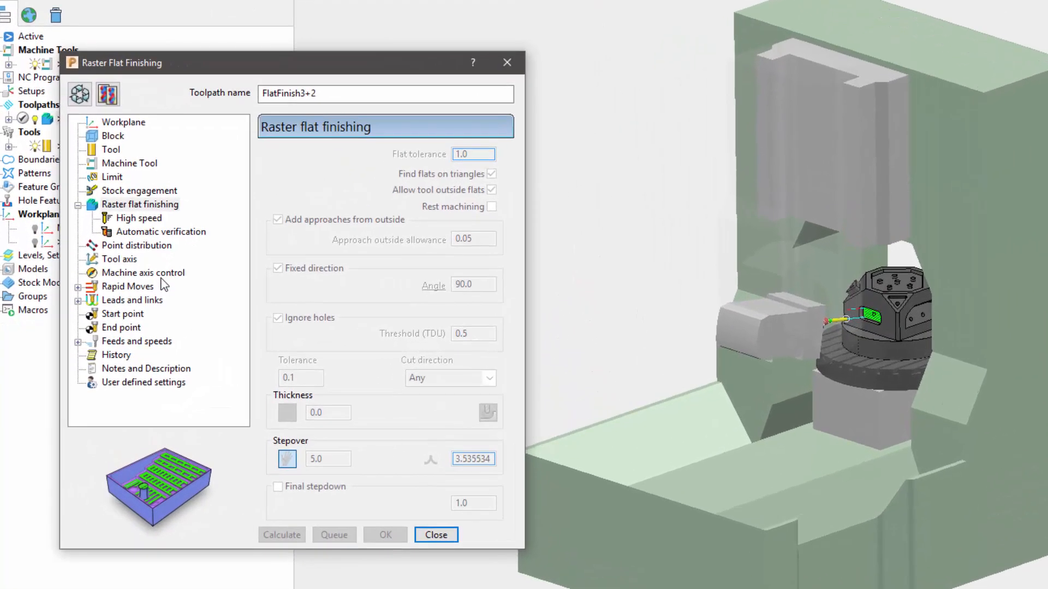
left_click(128, 299)
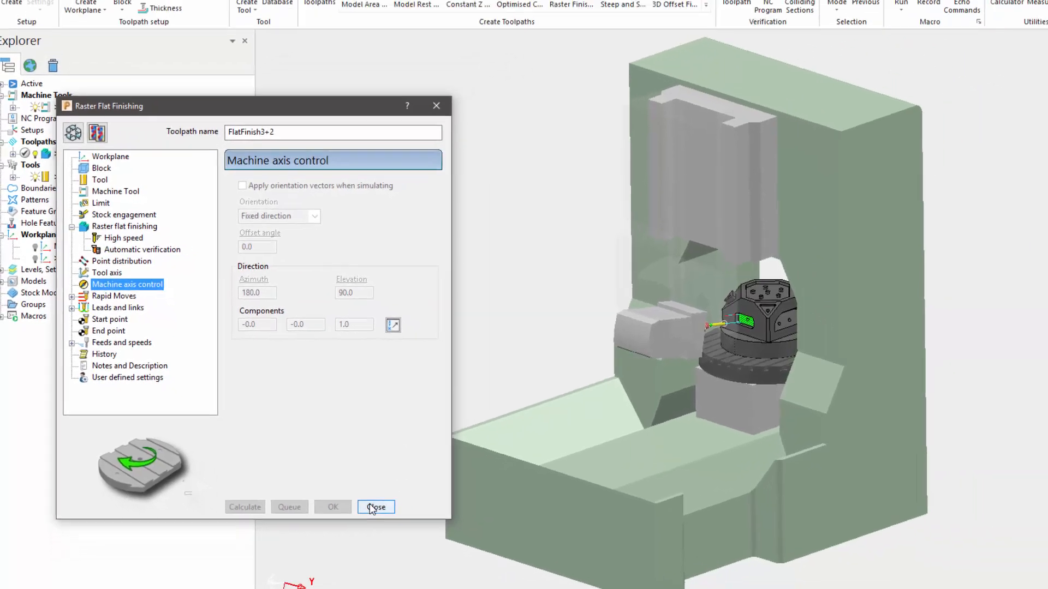
left_click(436, 534)
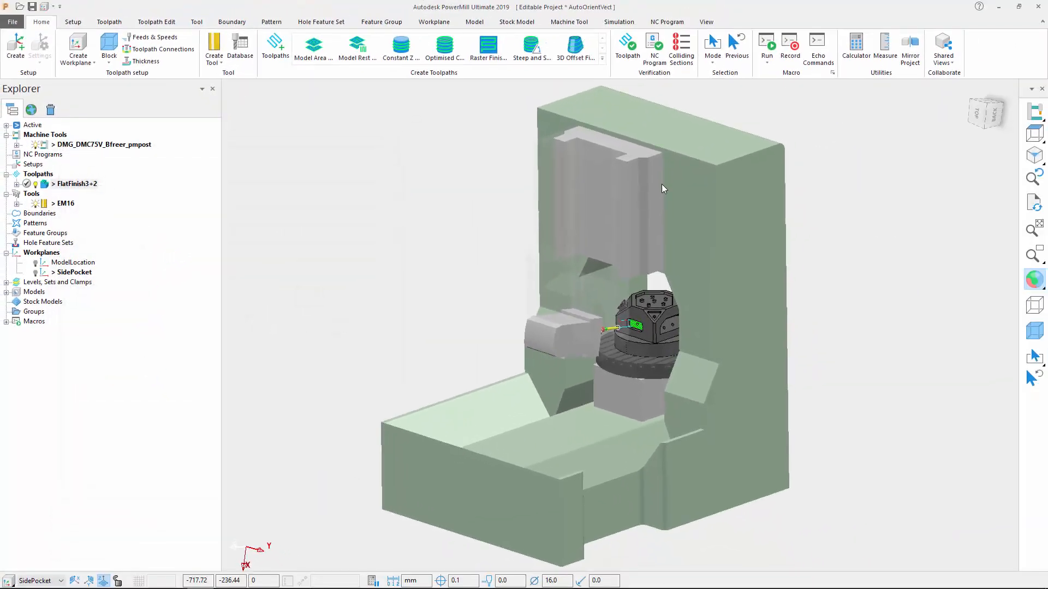
Step: Run the command SIMULATE TOOLWP DRAW in the command window
left_click(815, 47)
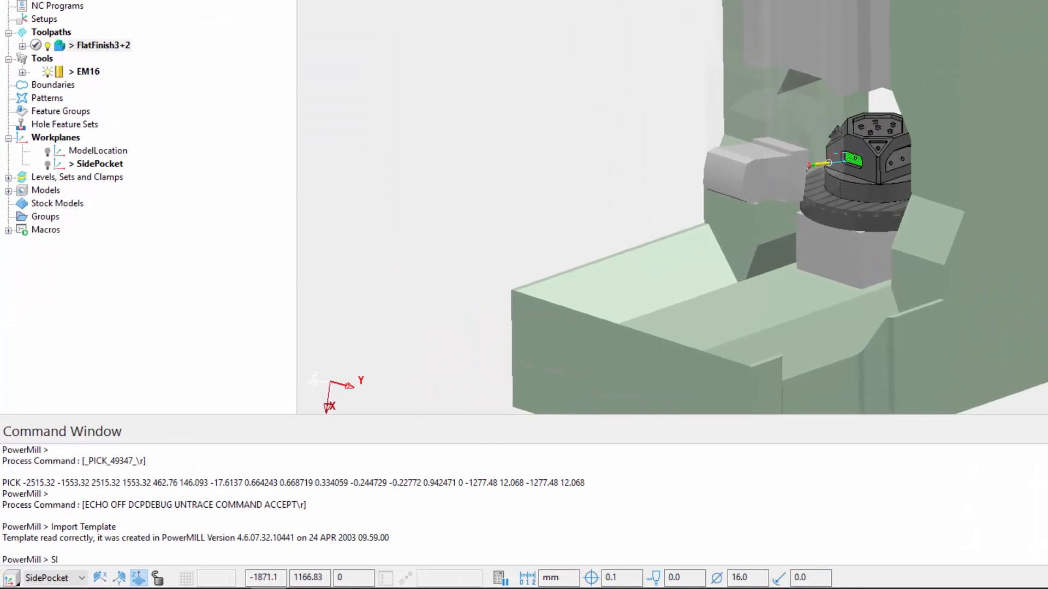
type("SIMULATE")
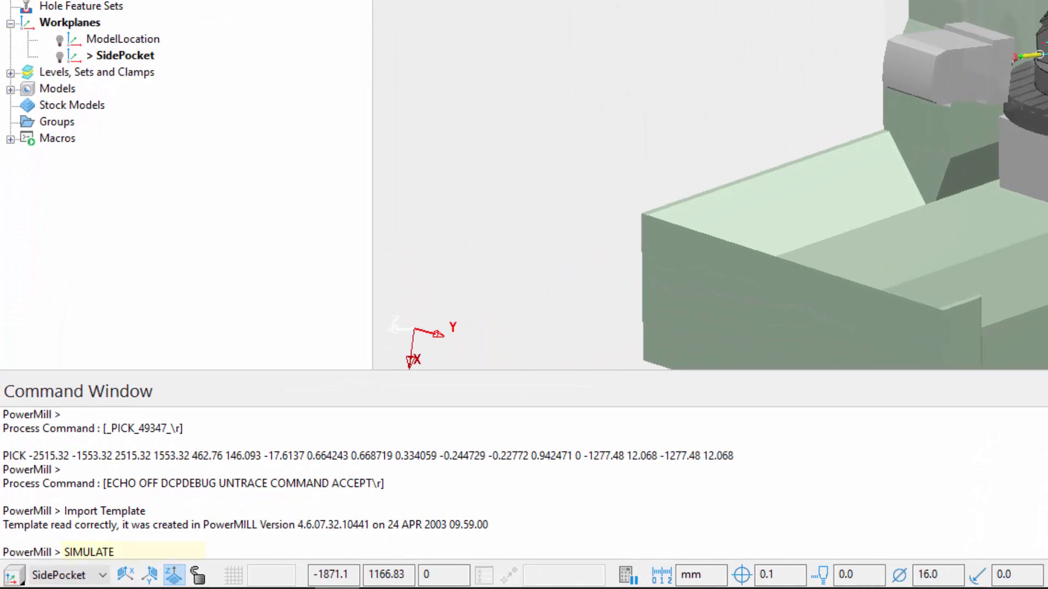
type(" TOOLWP")
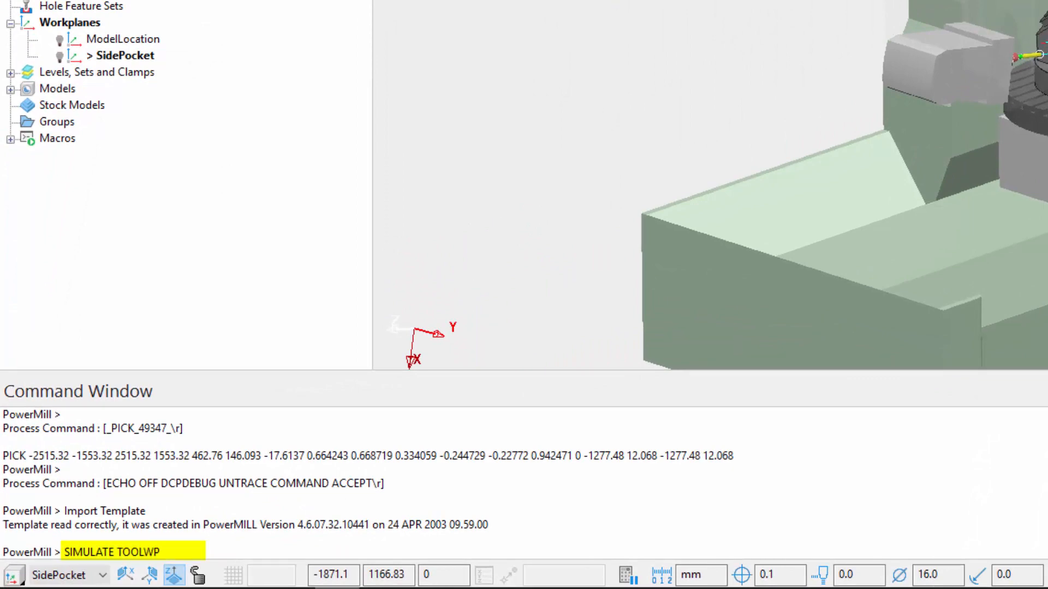
type(" DRAW")
key("Return")
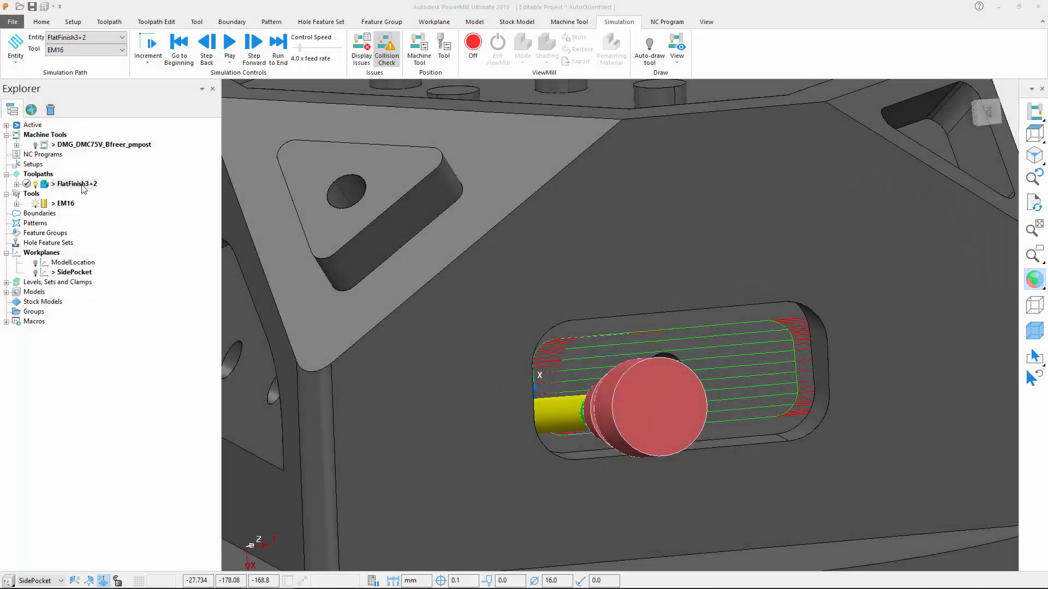
Step: Simulate the FlatFinish3+2 toolpath from its start
right_click(83, 189)
left_click(109, 199)
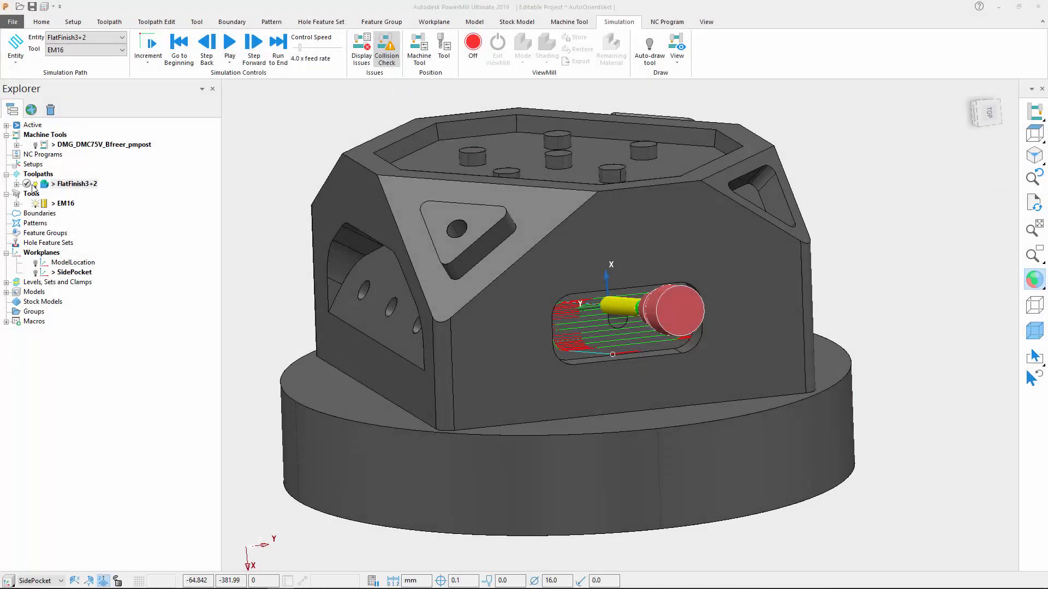
Step: Create a copy of the FlatFinish3+2 toolpath from its settings
right_click(66, 183)
left_click(208, 246)
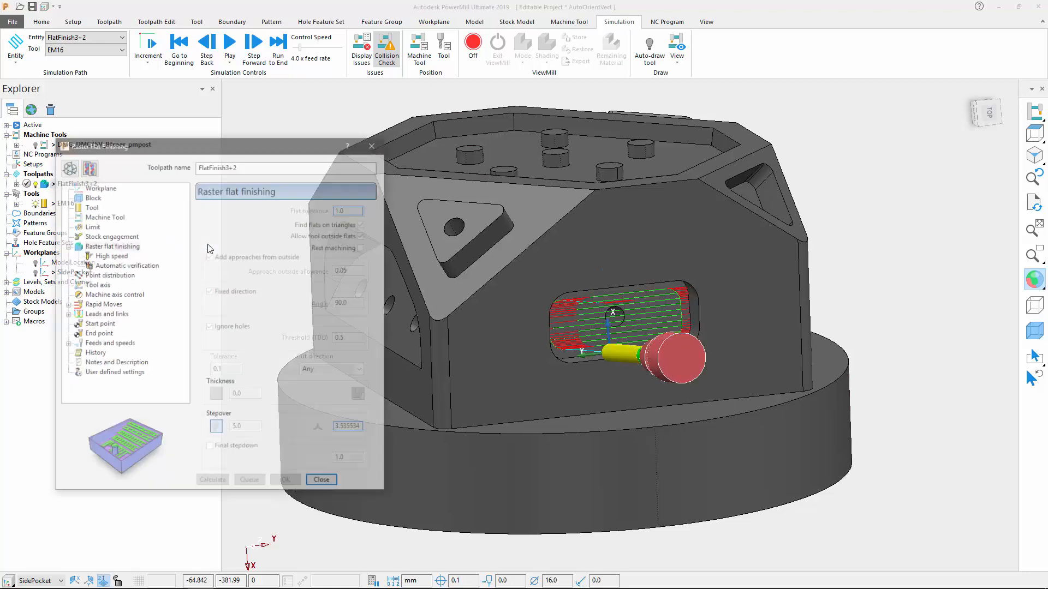
left_click(88, 166)
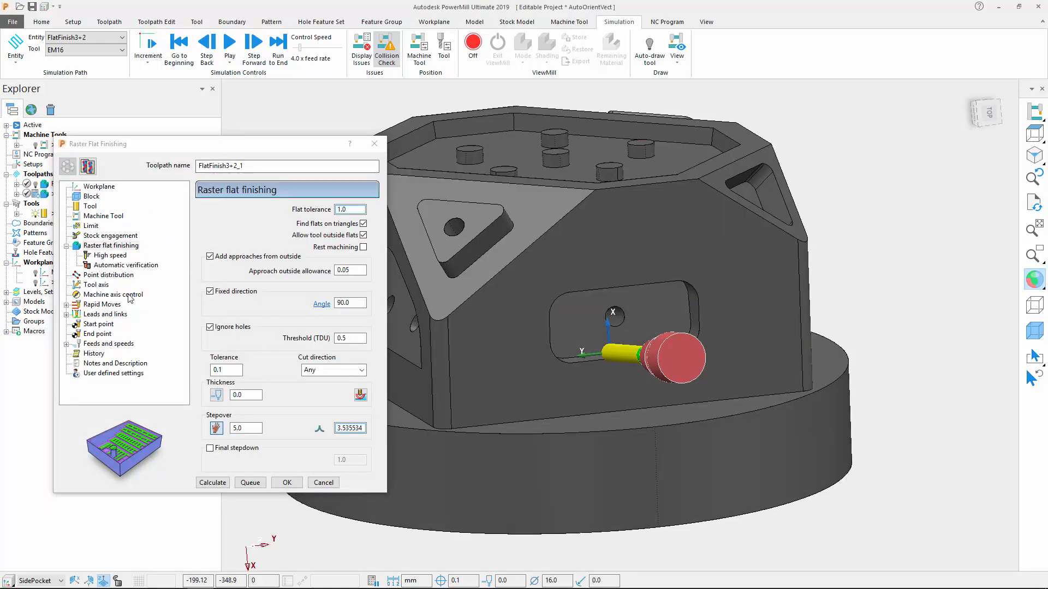
Step: Enable applying orientation vectors when simulating with the Fixed direction orientation, and calculate the copied FlatFinish3+2_1 toolpath
left_click(112, 294)
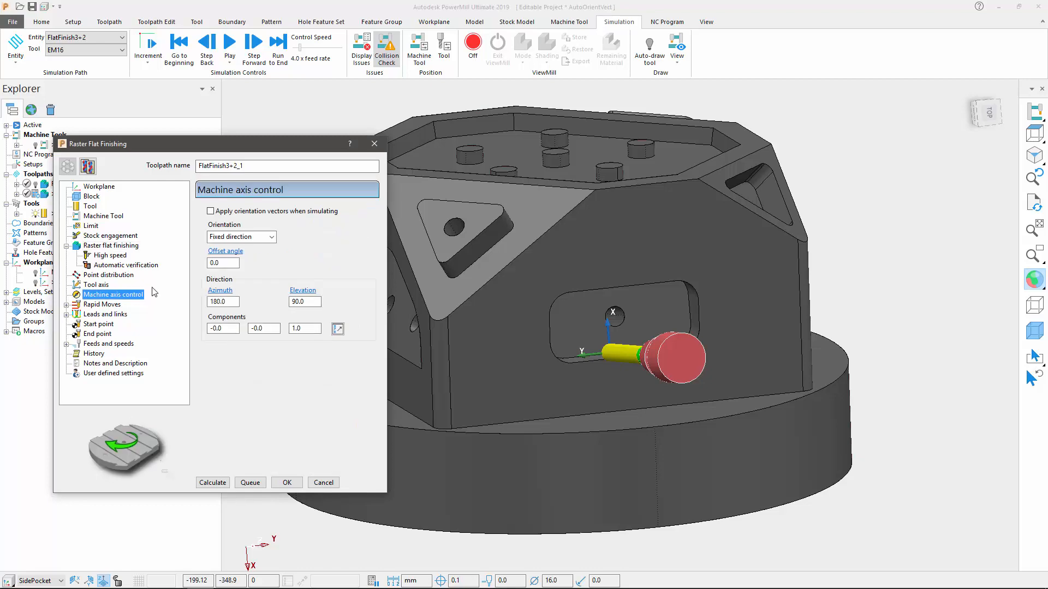
left_click(213, 482)
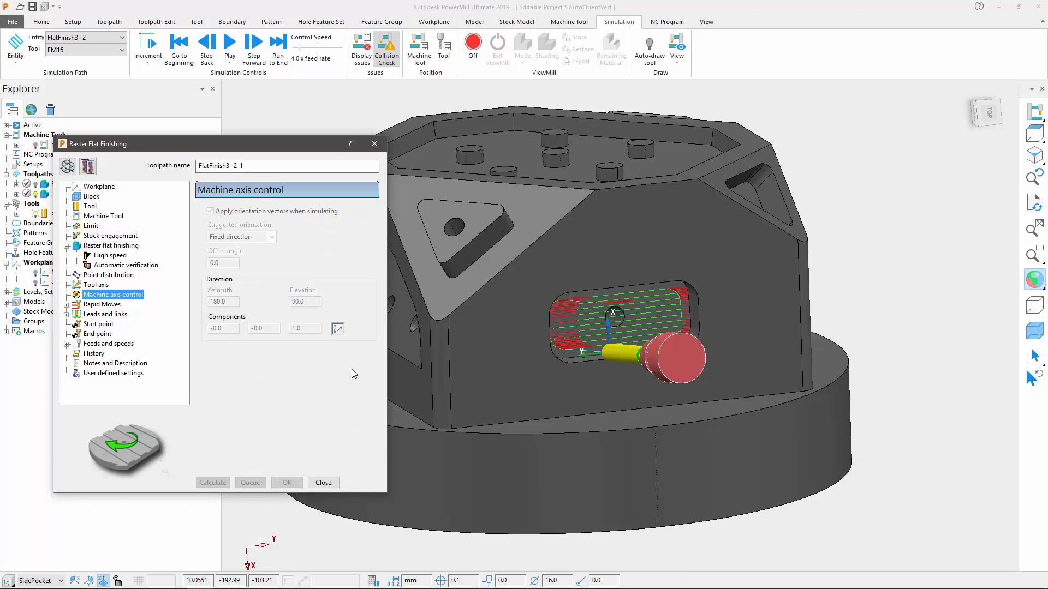
left_click(323, 482)
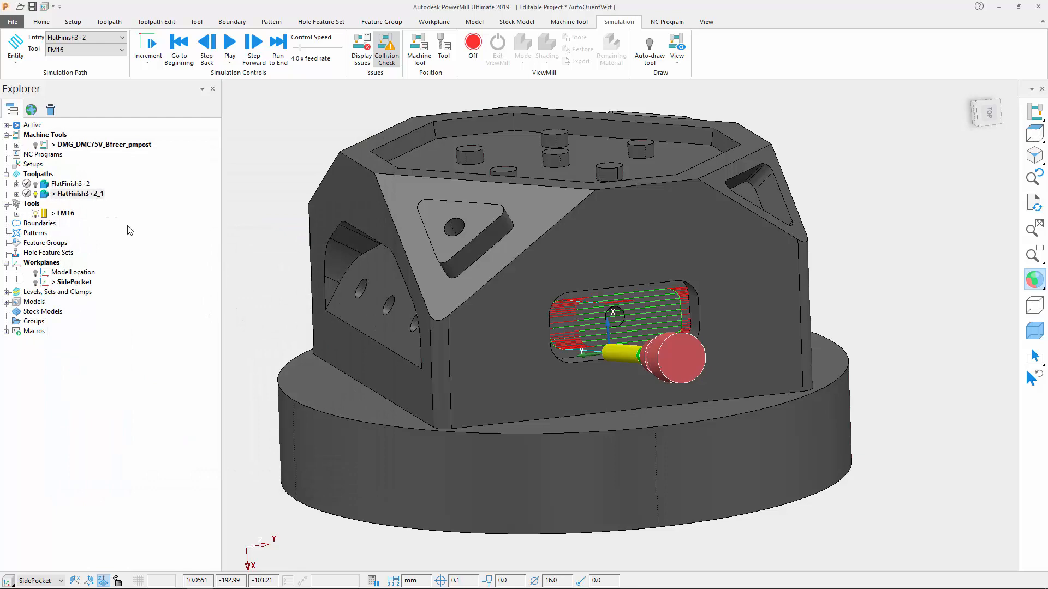
Step: Simulate FlatFinish3+2_1 from its start and step through the pocket passes to examine the tool workplane orientation
right_click(92, 196)
left_click(139, 199)
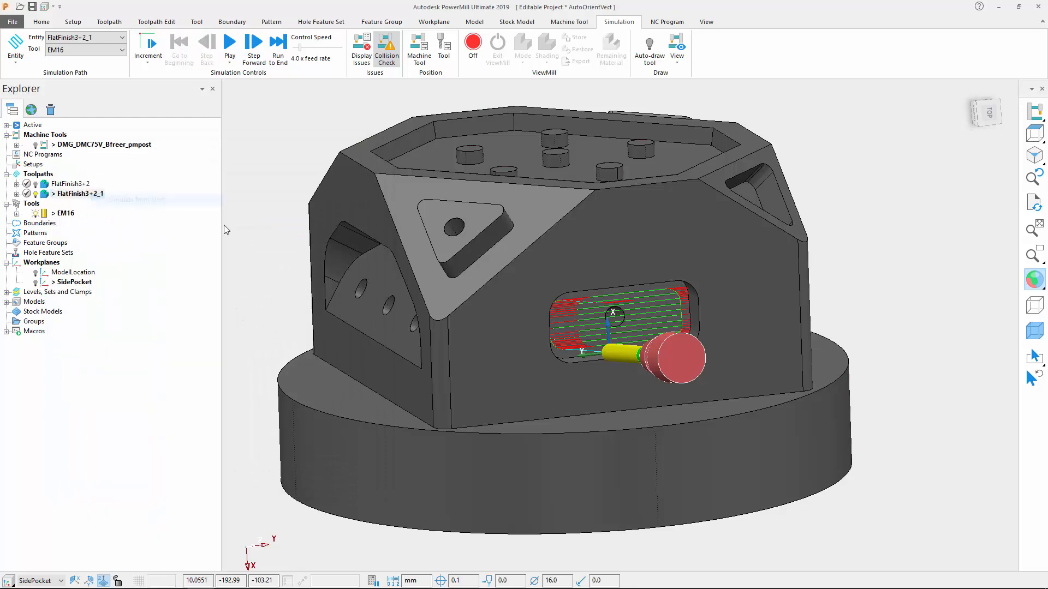
scroll(616, 318, "up", 5)
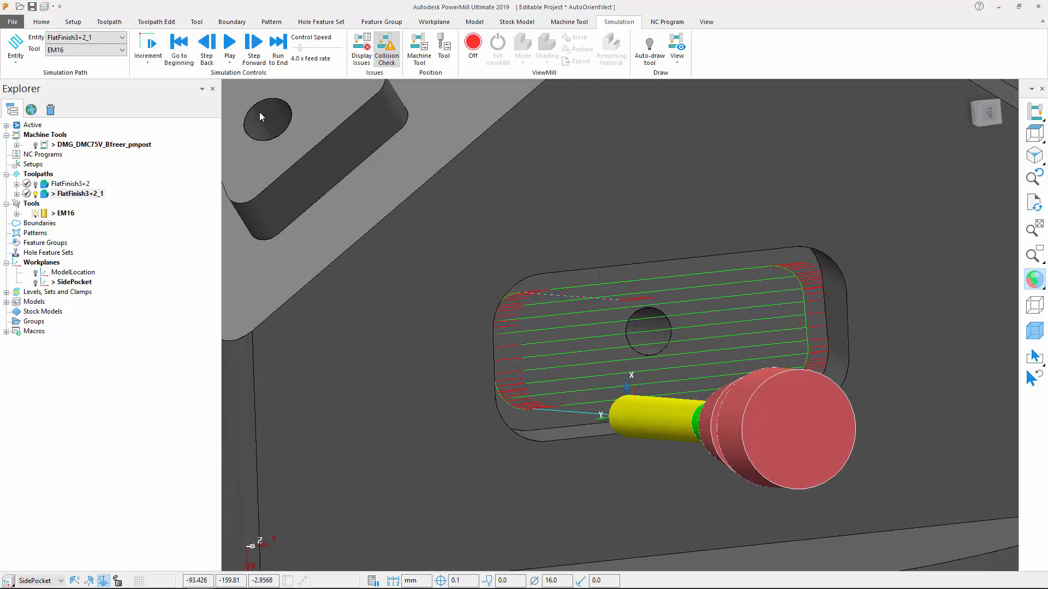
key("Right")
key("Right")
key("Right")
key("Right")
key("Right")
key("Right")
key("Right")
key("Right")
key("Right")
key("Right")
key("Right")
key("Right")
key("Right")
key("Right")
key("Right")
key("Right")
key("Right")
key("Right")
key("Right")
key("Right")
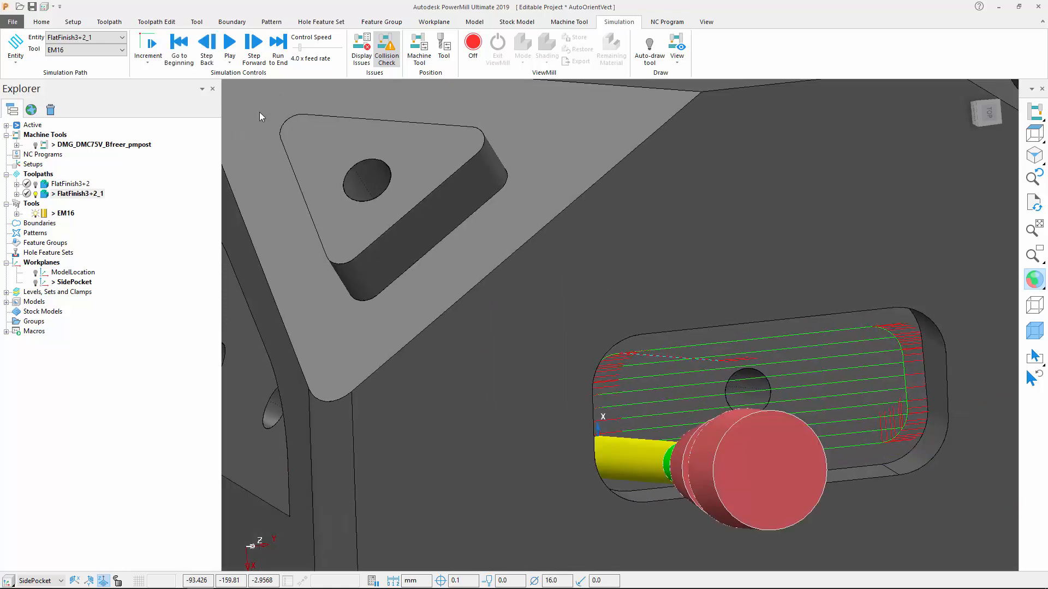
key("Right")
key("Right")
key("Right")
key("Right")
key("Right")
key("Right")
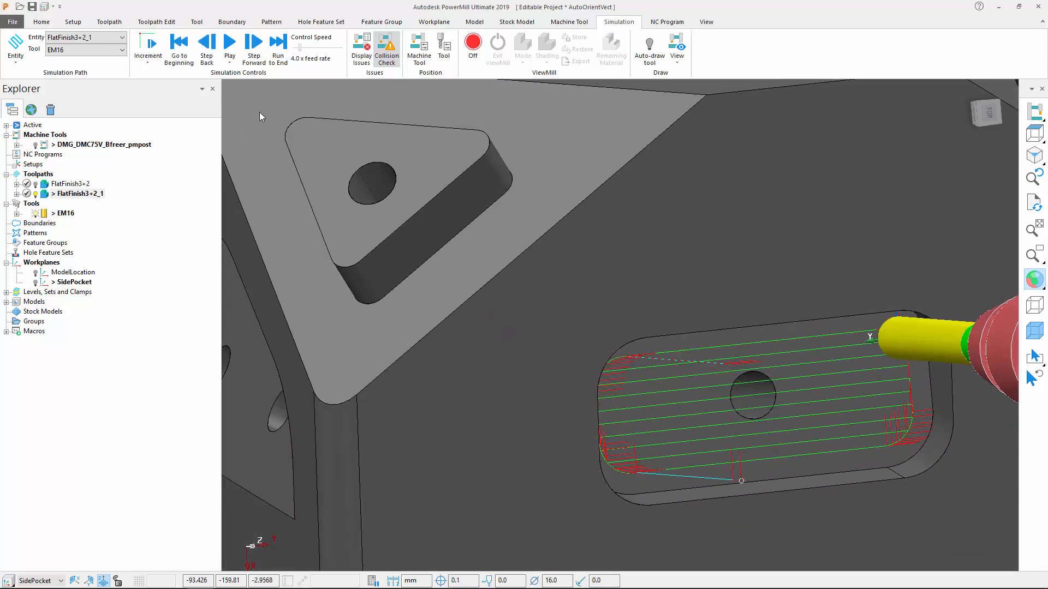
key("Right")
key("Right")
key("Right")
key("Right")
key("Right")
key("Right")
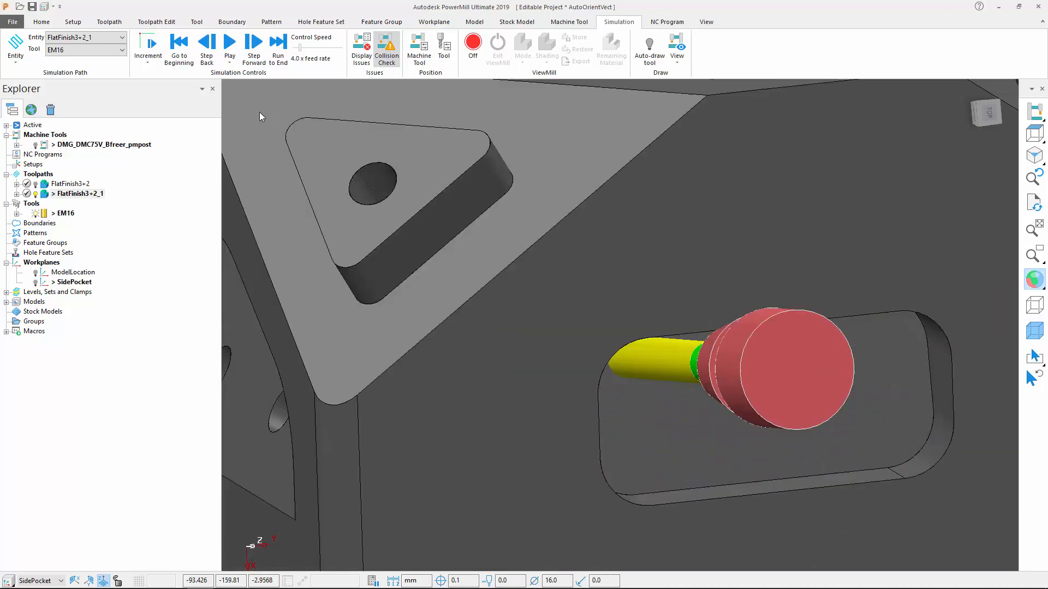
key("Right")
key("Right")
key("Right")
key("Right")
key("Right")
key("Right")
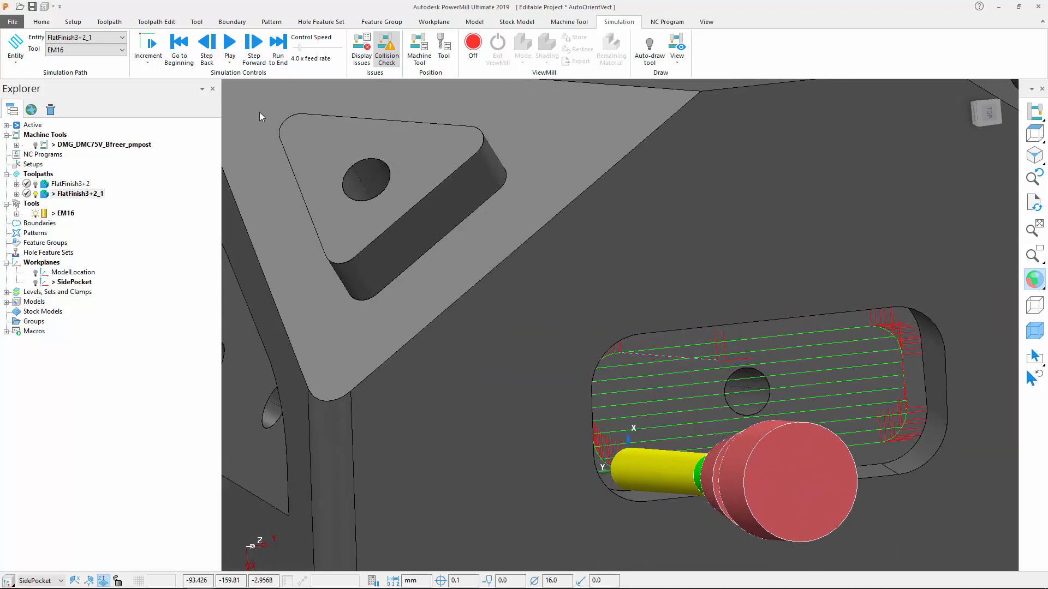
key("Right")
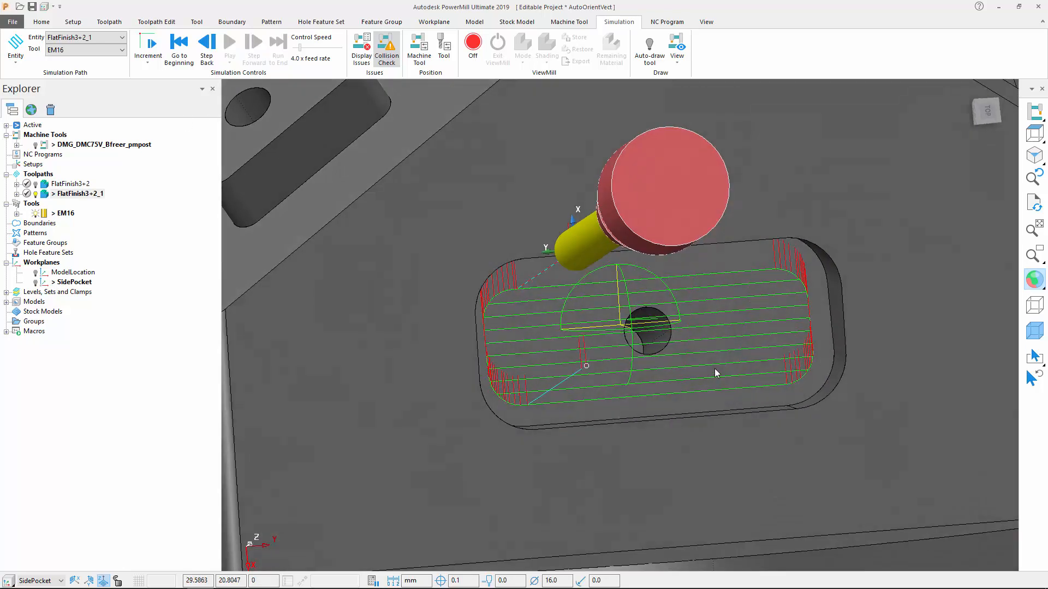
middle_click_drag(714, 369, 660, 363)
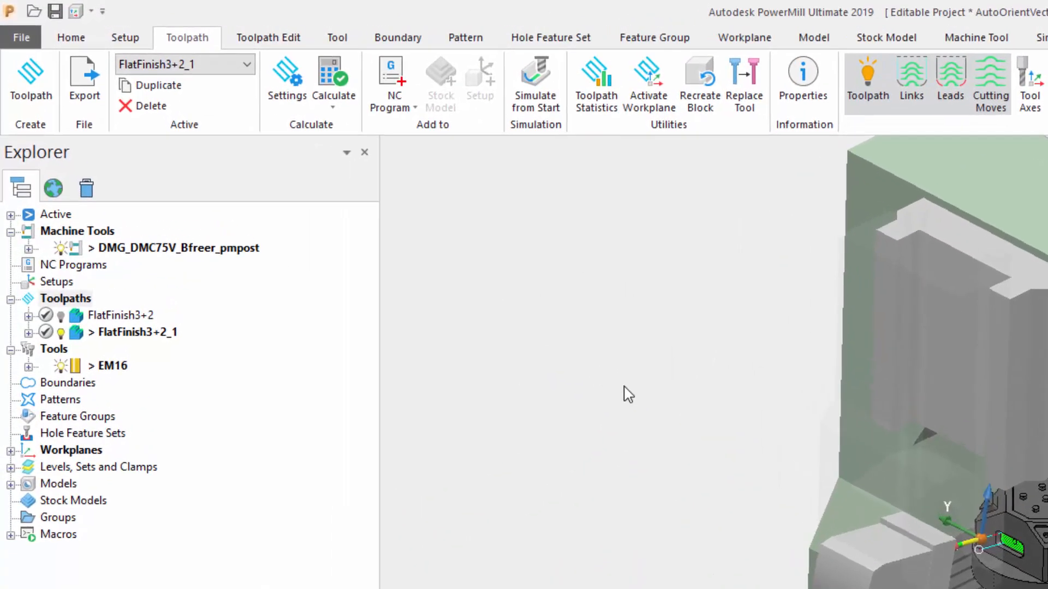
Step: Expand the DMG_DMC75V_Bfreer_pmpost machine tool's details and examine its Solver entry
left_click(28, 249)
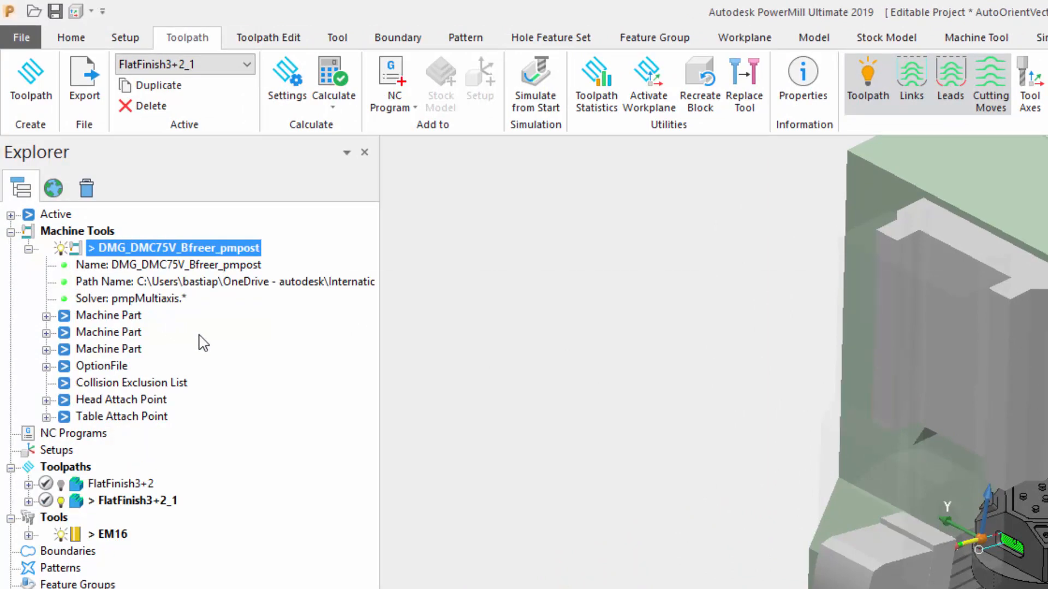
left_click(166, 303)
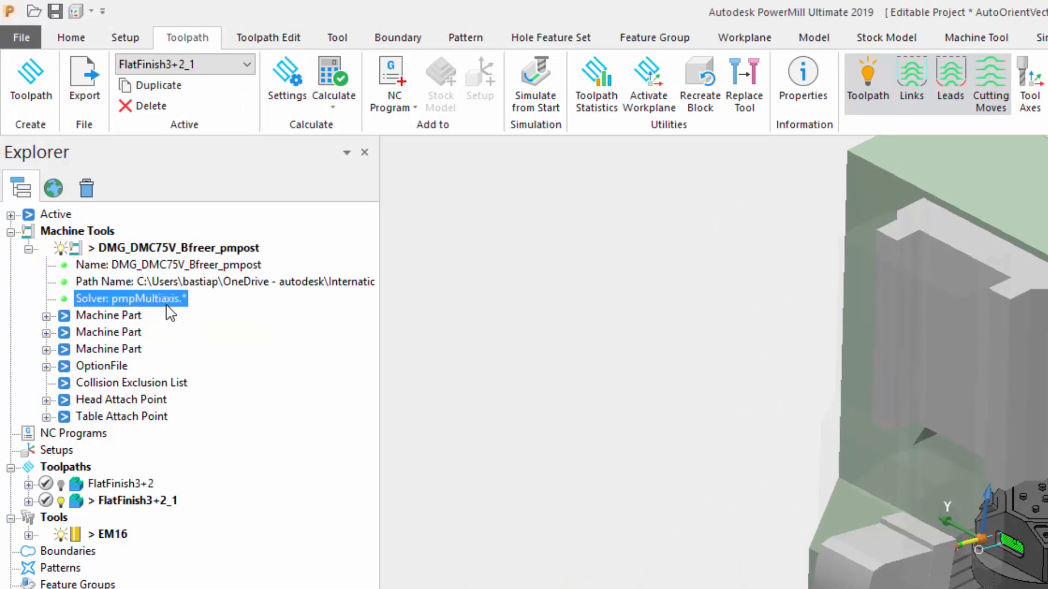
left_click(559, 413)
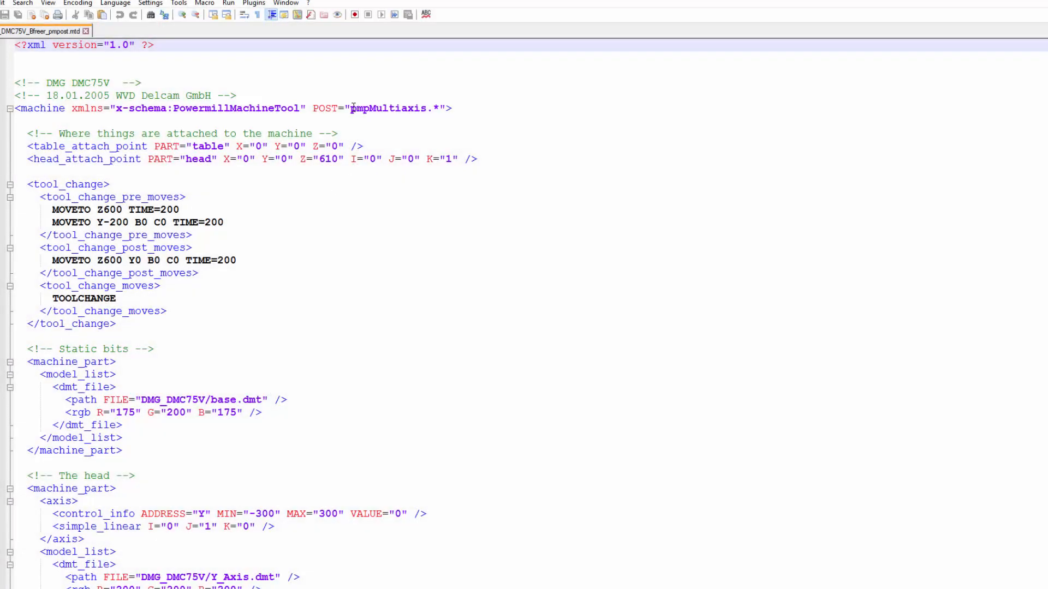
Step: In the text editor, highlight the POST attribute's value in the machine element of the DMG_DMC75V_Bfreer_pmpost.mtd file
left_click(355, 109)
left_click_drag(357, 108, 459, 121)
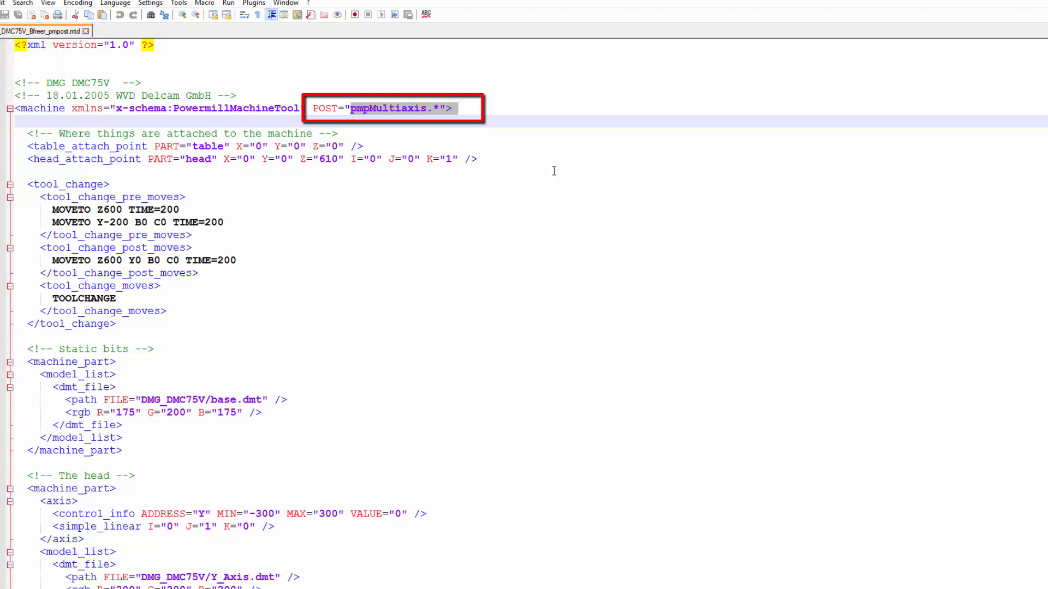
left_click(524, 298)
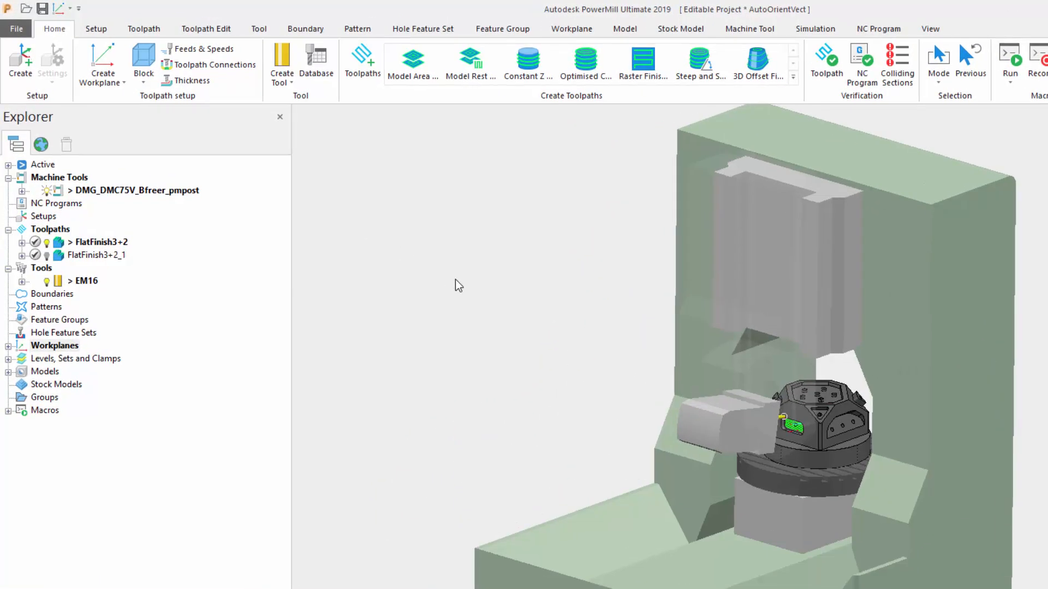
Step: Turn on Use Simulated Orientations for toolpath editing and run the simulation of the original FlatFinish3+2 toolpath from its start
left_click(206, 28)
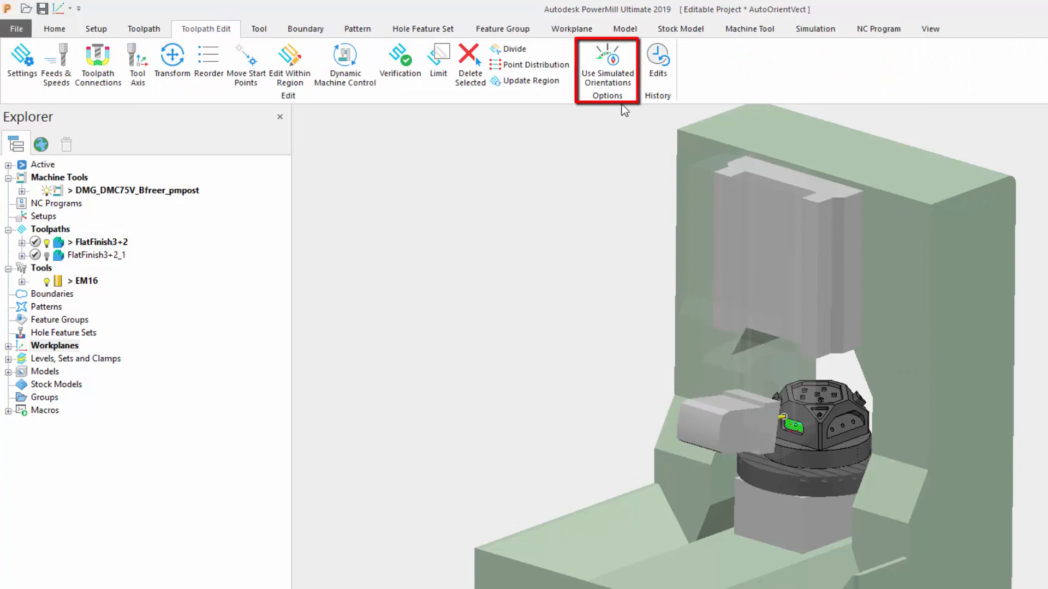
left_click(621, 75)
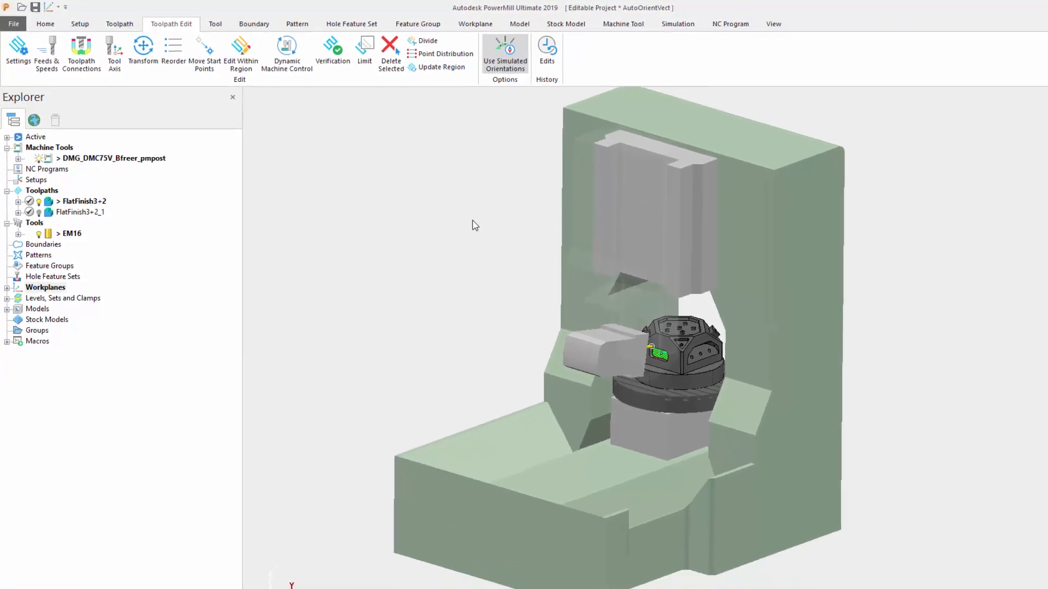
right_click(65, 188)
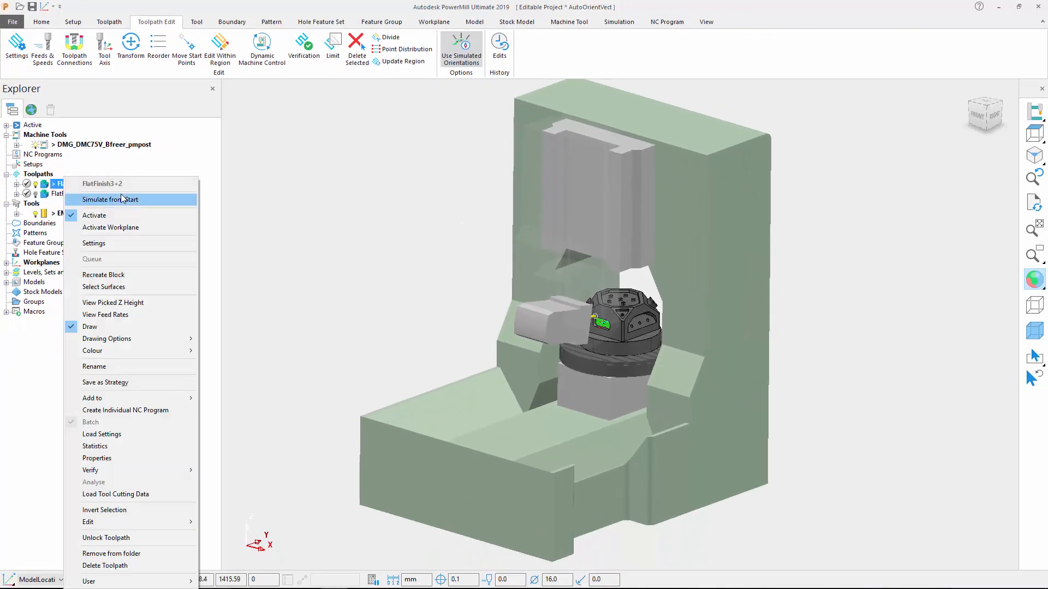
left_click(123, 200)
left_click(227, 44)
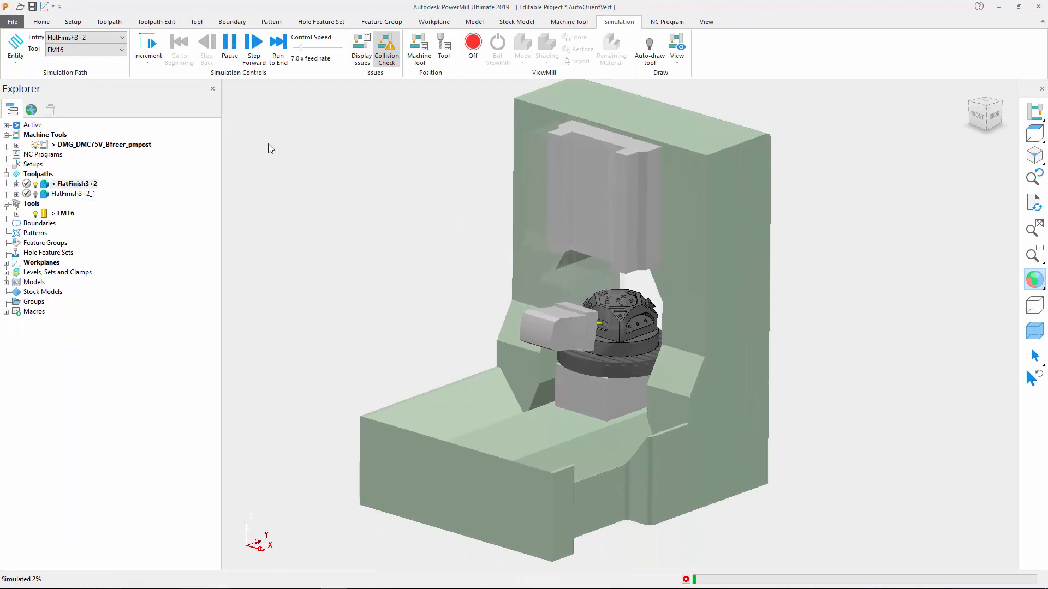